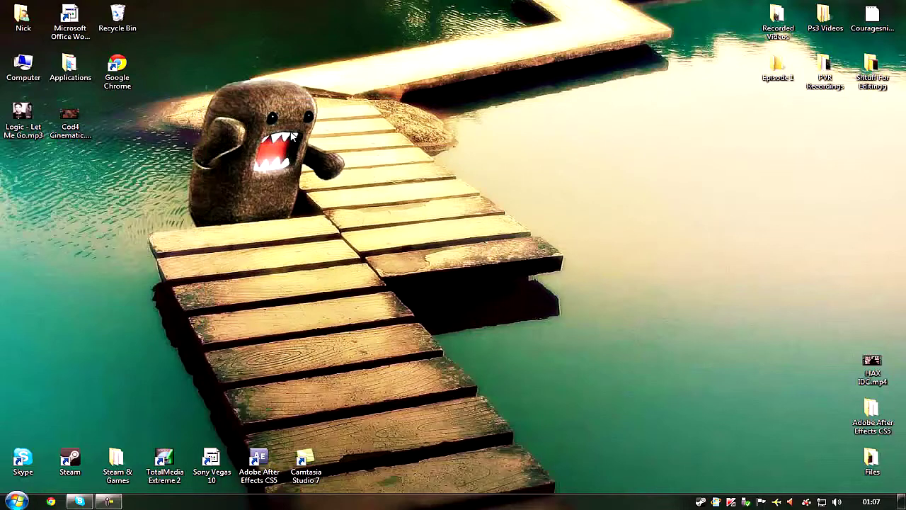
- Launch Sony Vegas 10 from the desktop and open the video settings in the project properties
drag(185, 78, 415, 237)
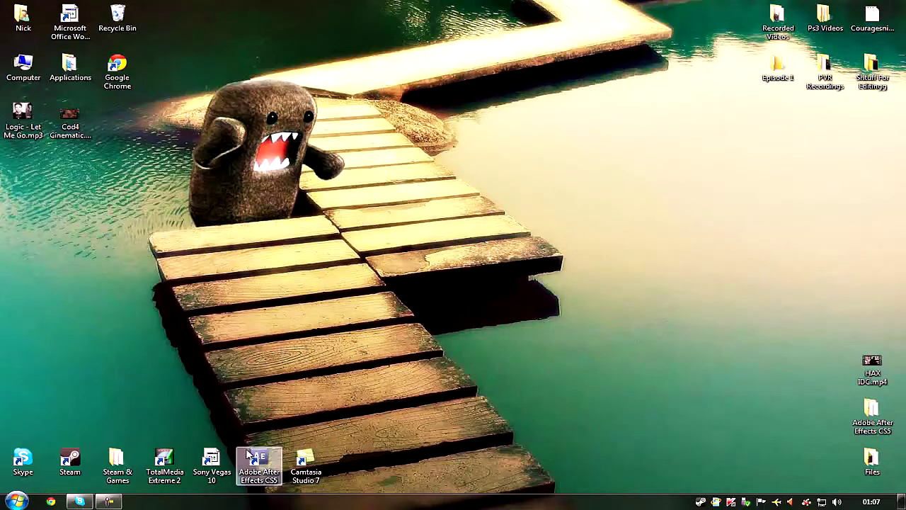
double_click(210, 462)
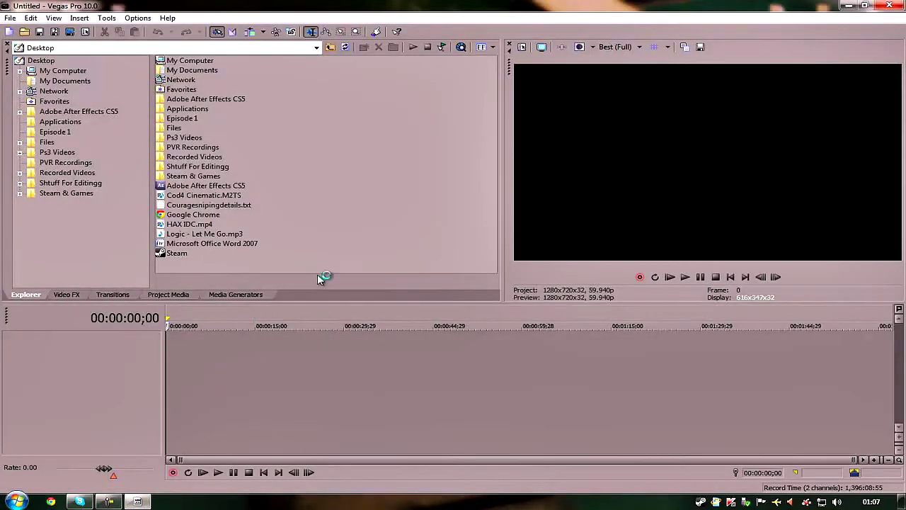
click(523, 49)
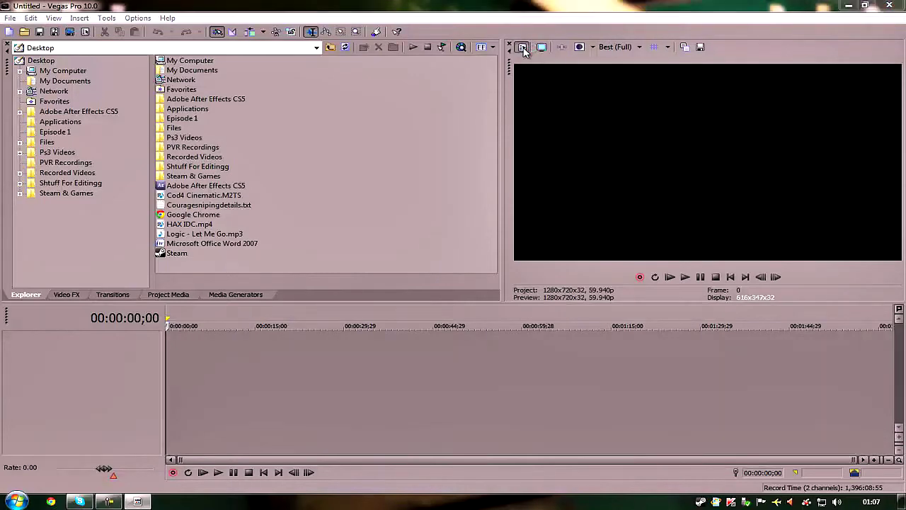
click(396, 154)
click(394, 121)
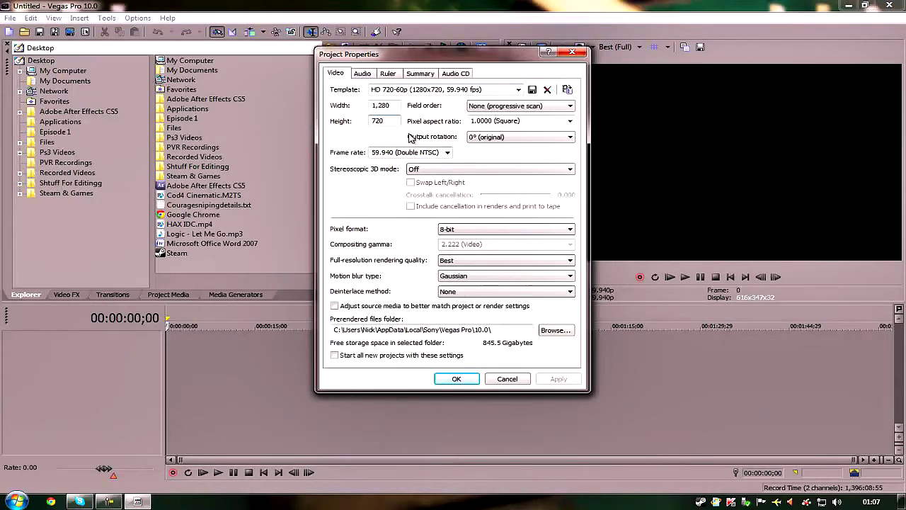
- Set the project's audio resample and stretch quality to Best
click(361, 73)
click(562, 155)
click(562, 171)
click(562, 155)
click(560, 180)
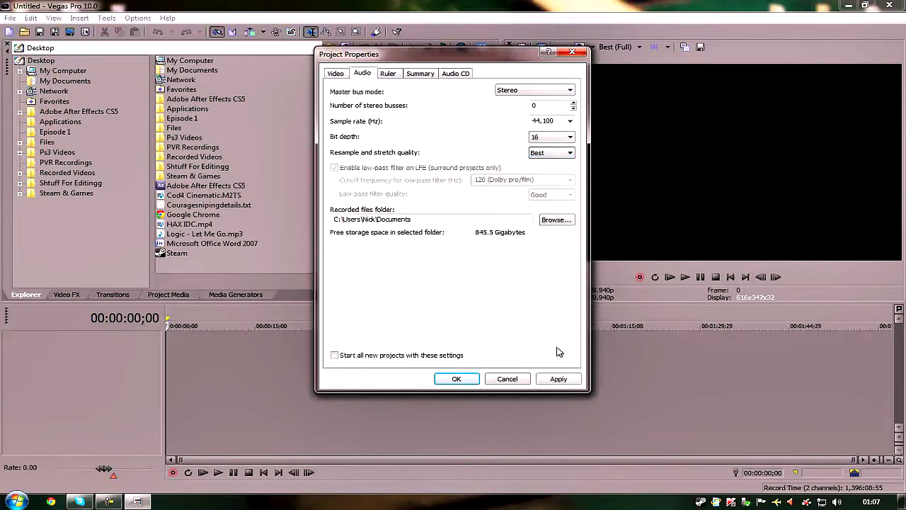
- Make all new projects start with these settings, and apply the project properties
click(334, 73)
click(335, 356)
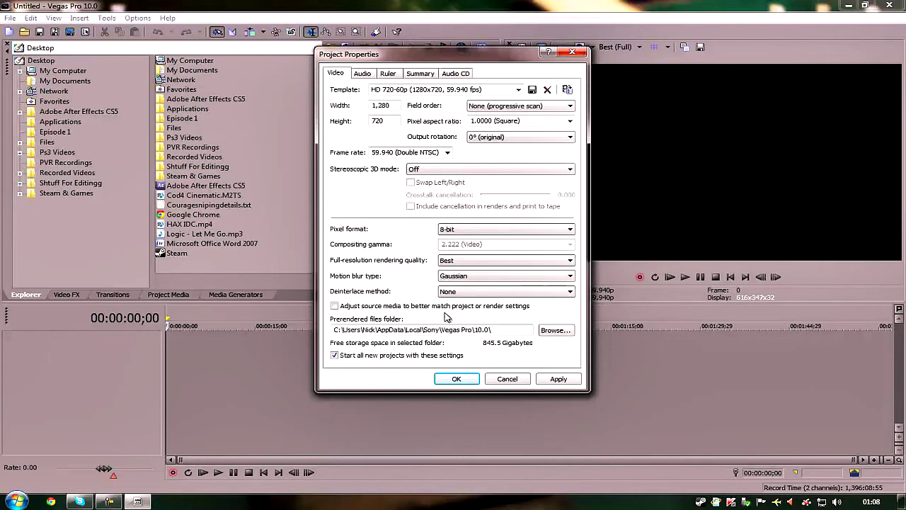
click(559, 379)
click(456, 379)
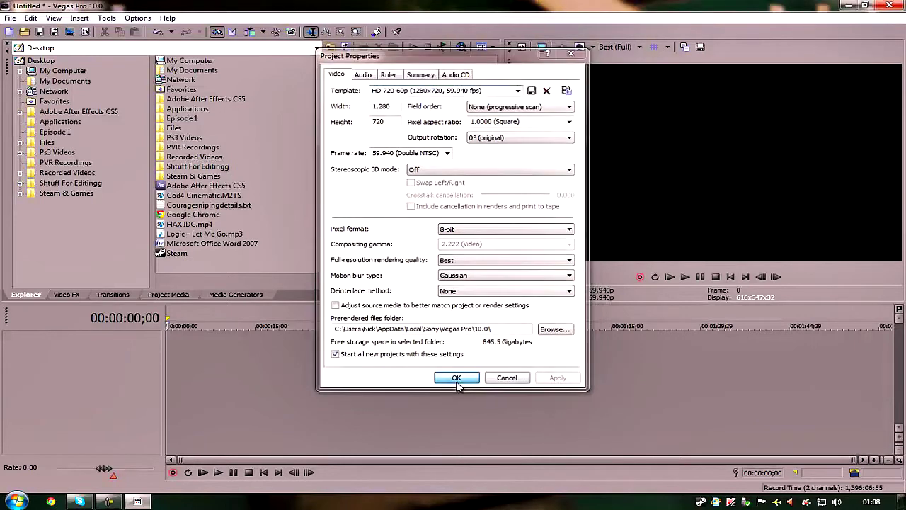
- Import the Cod4 Cinematic clip from the desktop at the start of the timeline
click(138, 501)
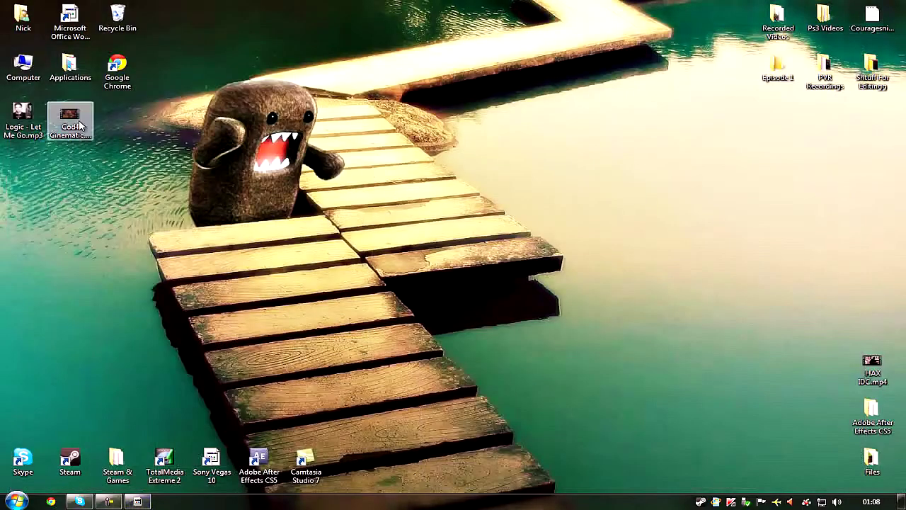
drag(162, 488, 195, 426)
click(175, 430)
click(185, 427)
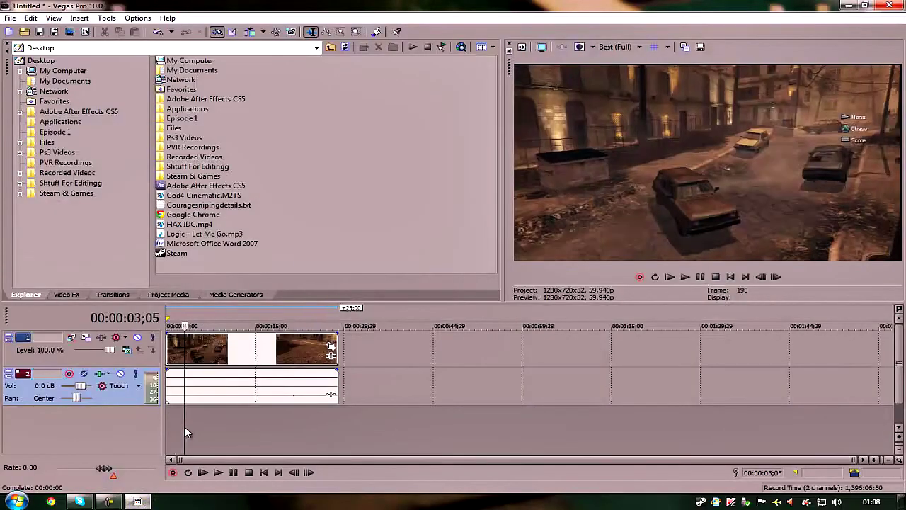
- Split the clip at 00:00:12;02 and move its second part away from the first
drag(185, 424, 237, 424)
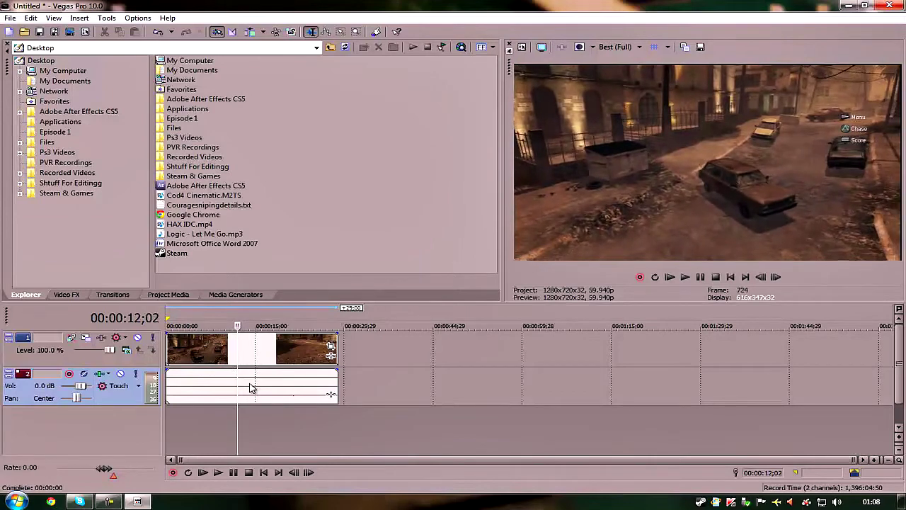
key(s)
drag(266, 376, 301, 363)
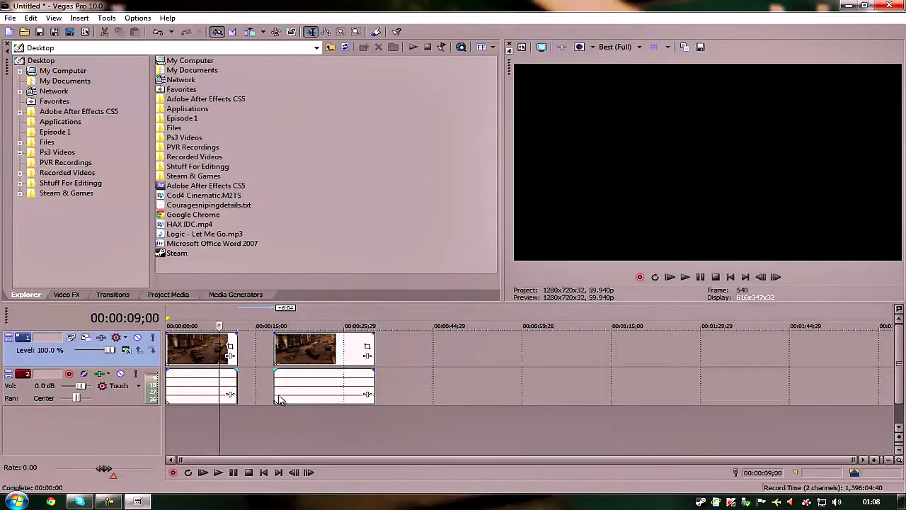
click(310, 388)
- Delete the first part of the split clip and move the remaining part to the start of the timeline
click(214, 356)
right_click(209, 354)
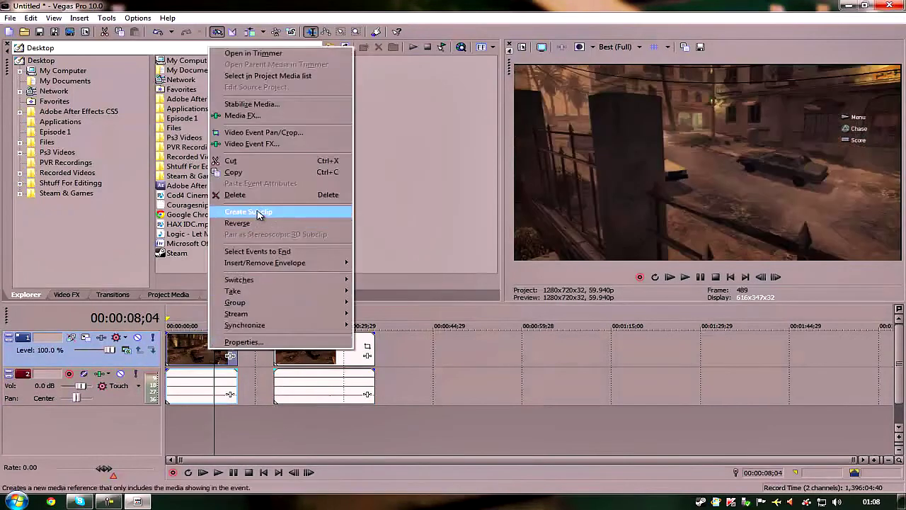
click(262, 196)
drag(306, 354, 200, 367)
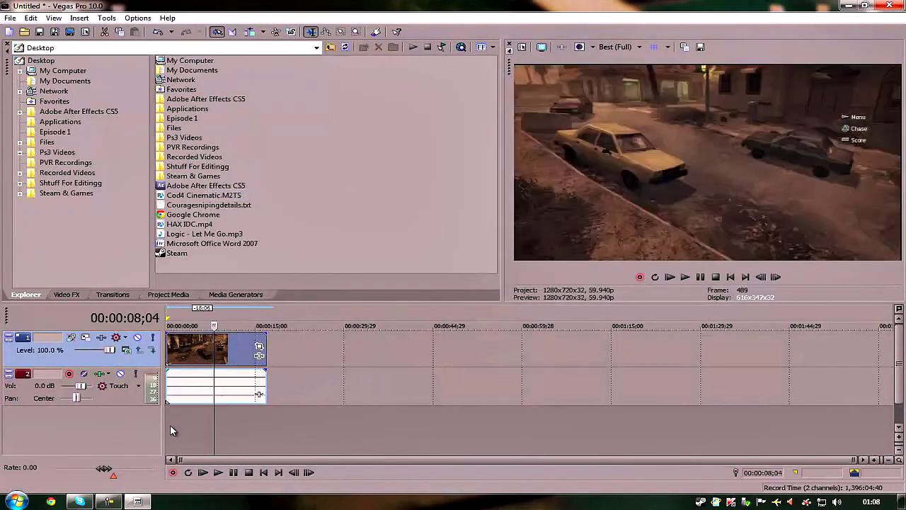
click(170, 424)
key(space)
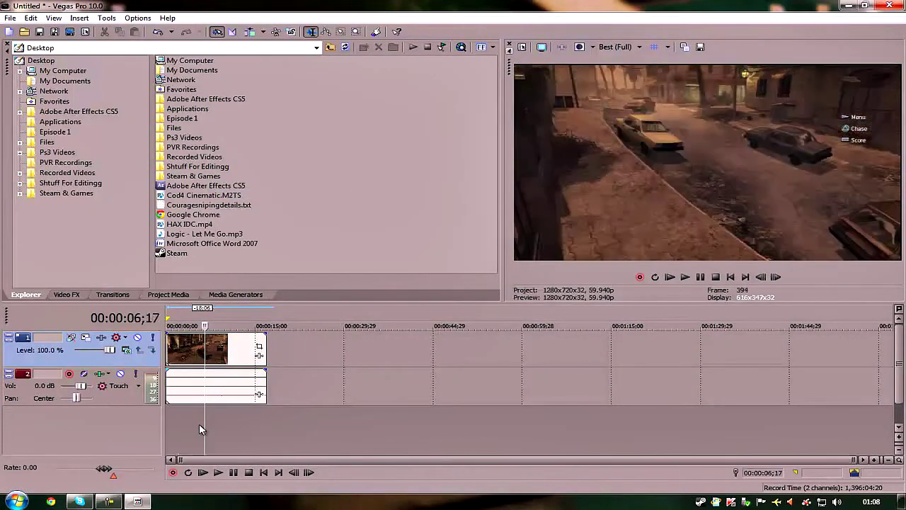
- Set the video event's resampling to Disable resample in its properties
right_click(257, 353)
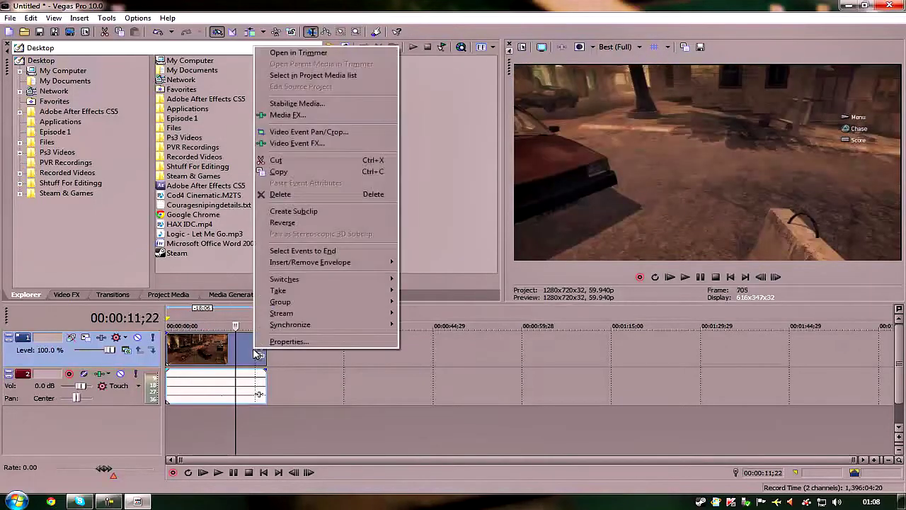
click(315, 340)
click(367, 207)
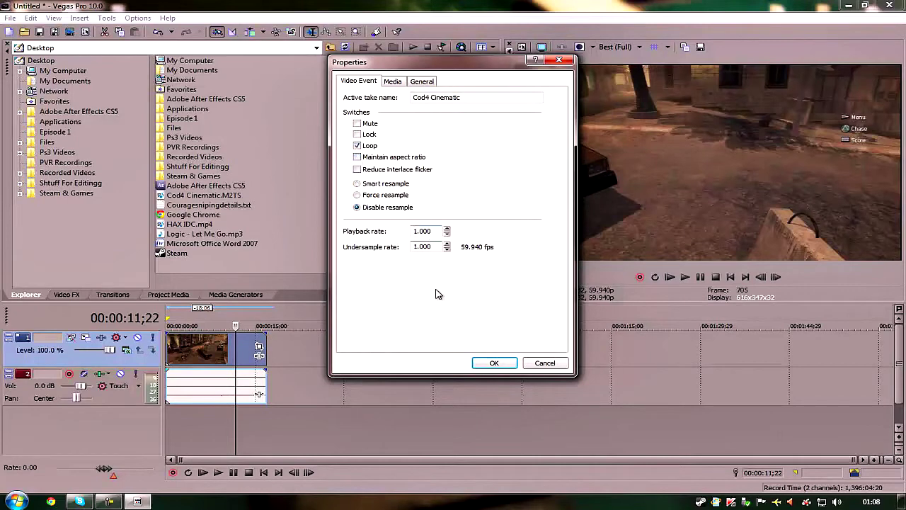
click(493, 364)
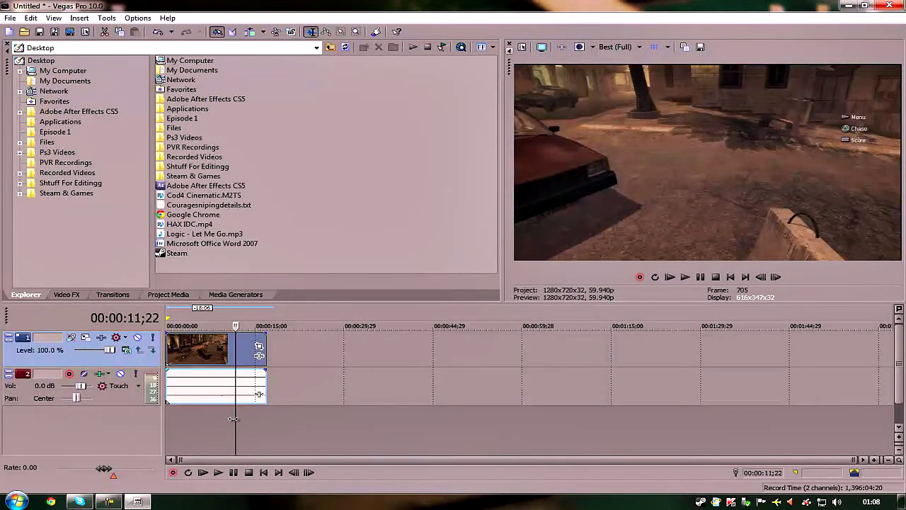
- Crop the video event slightly inward on all sides in Event Pan/Crop, to about 1,258 by 703
drag(234, 419, 228, 419)
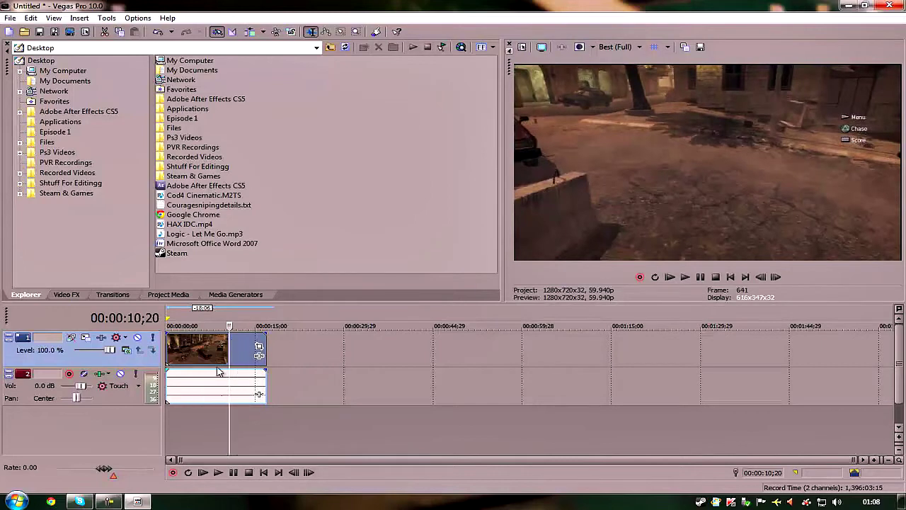
click(258, 345)
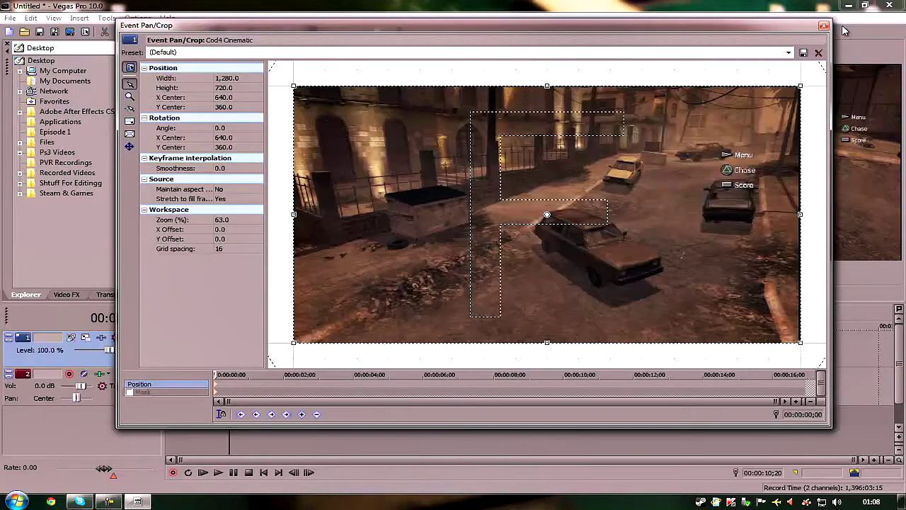
click(824, 26)
click(259, 347)
drag(801, 85, 797, 88)
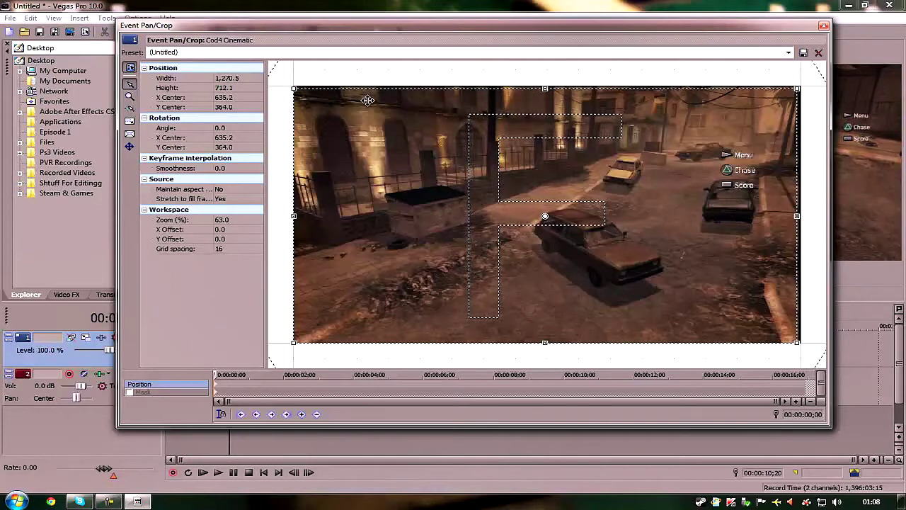
drag(288, 91, 291, 90)
drag(550, 342, 551, 338)
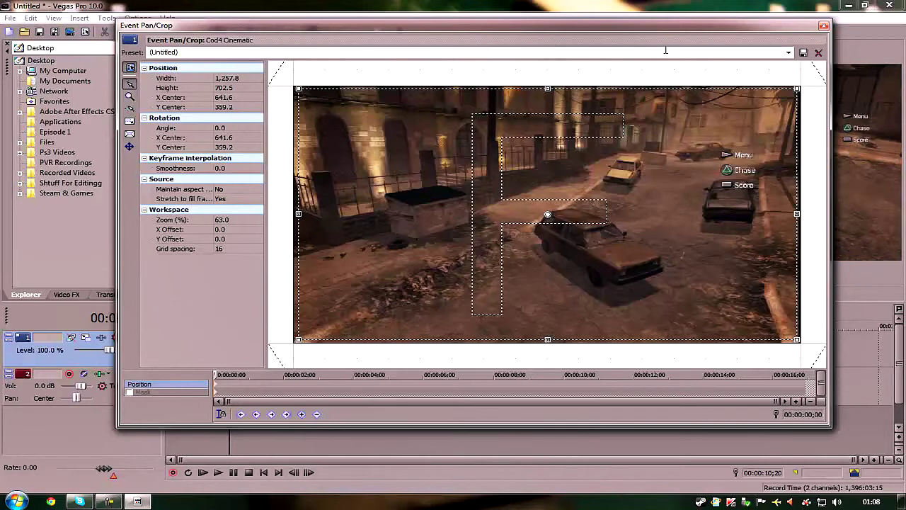
- Apply the saved custom Pan/Crop preset to the event and enter "preset 1" as the preset name
click(789, 53)
click(777, 110)
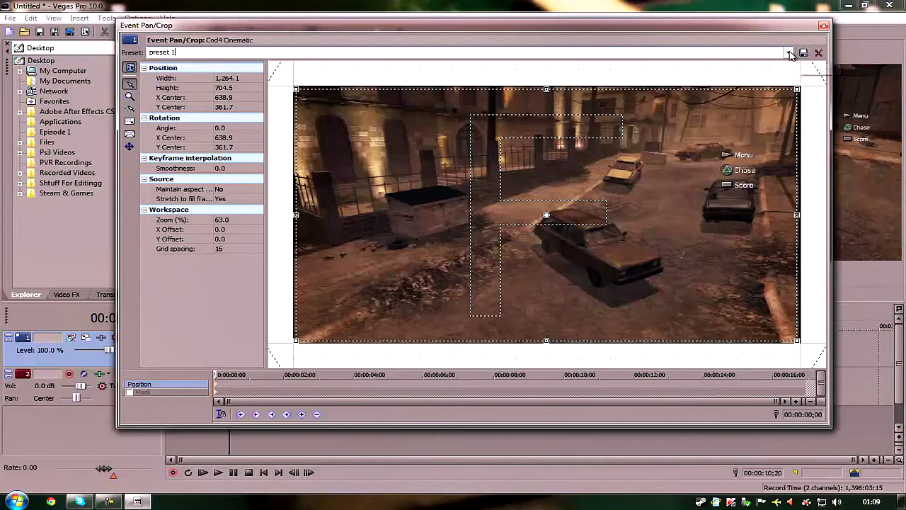
click(789, 53)
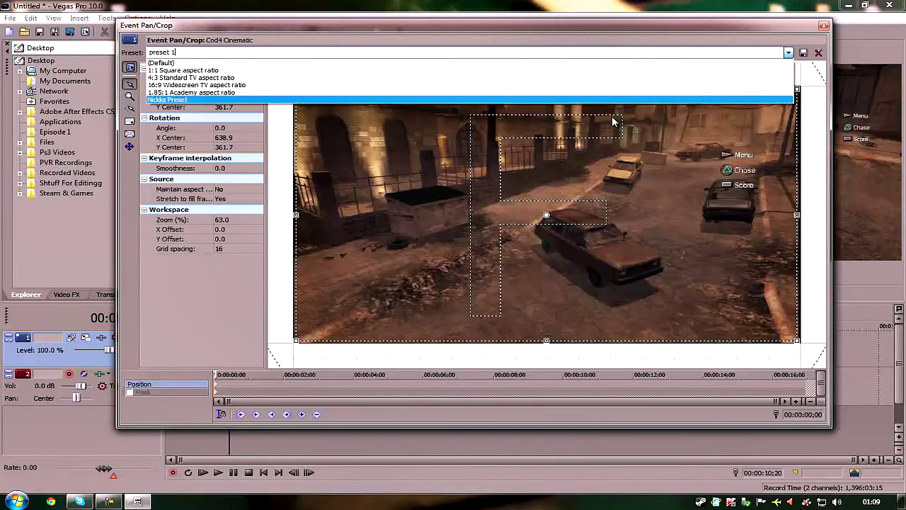
click(826, 26)
click(824, 26)
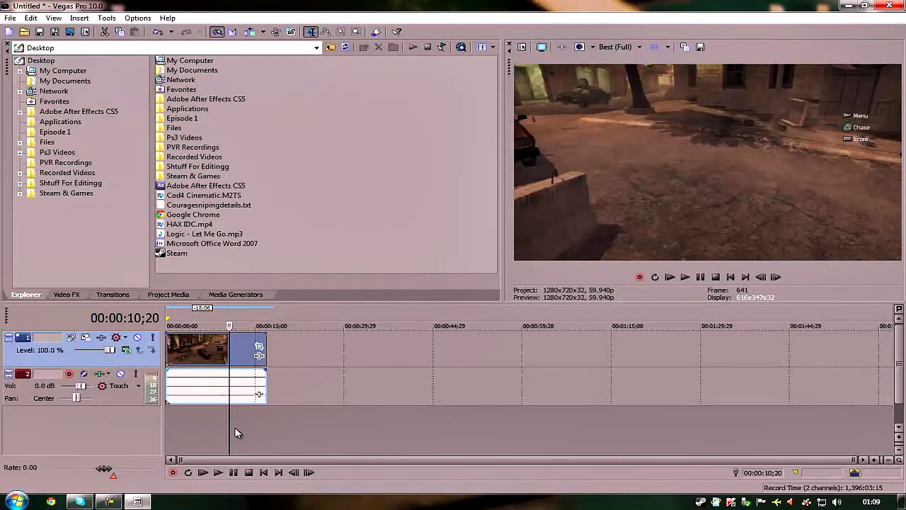
- Ungroup the clip's audio from its video and delete the audio event
click(200, 396)
click(211, 359)
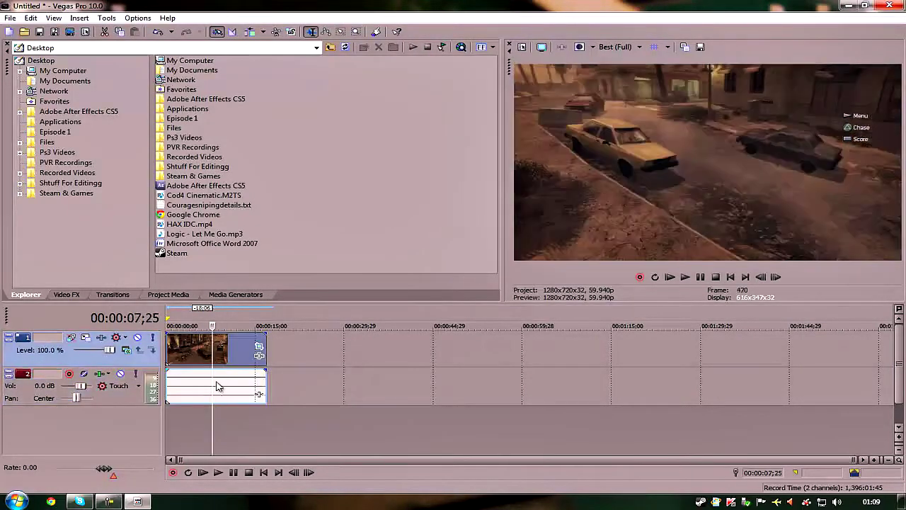
click(216, 383)
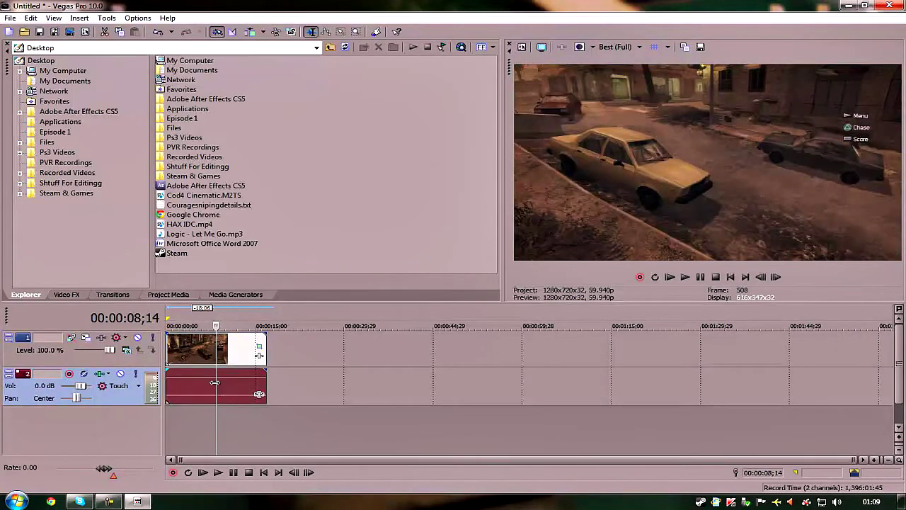
key(Delete)
click(237, 378)
click(266, 381)
click(187, 402)
click(237, 387)
click(244, 387)
click(238, 396)
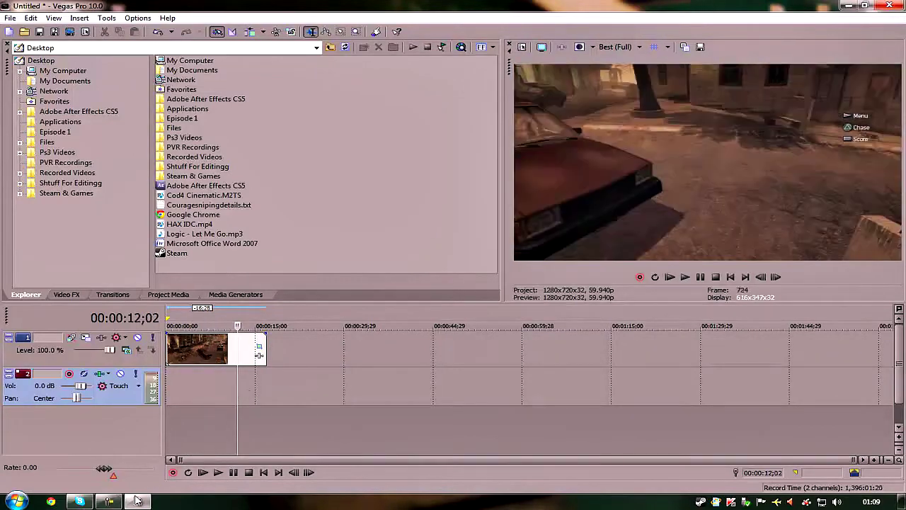
- Import the song Logic - Let Me Go.mp3 from the desktop at the start of the empty audio track
click(137, 501)
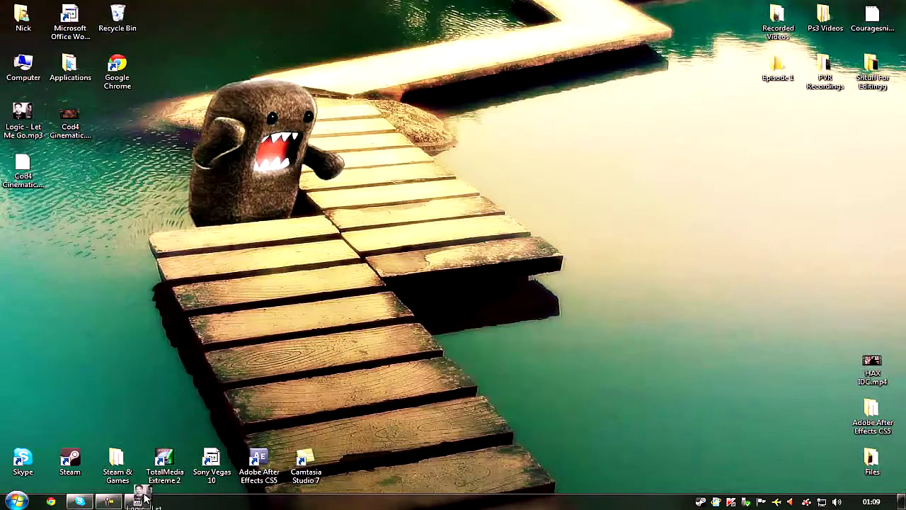
click(138, 500)
drag(170, 393, 170, 393)
scroll(234, 397, down, 3)
- Split the song at the end of the video clip, 00:00:16;28, and delete the excess music after it
click(219, 407)
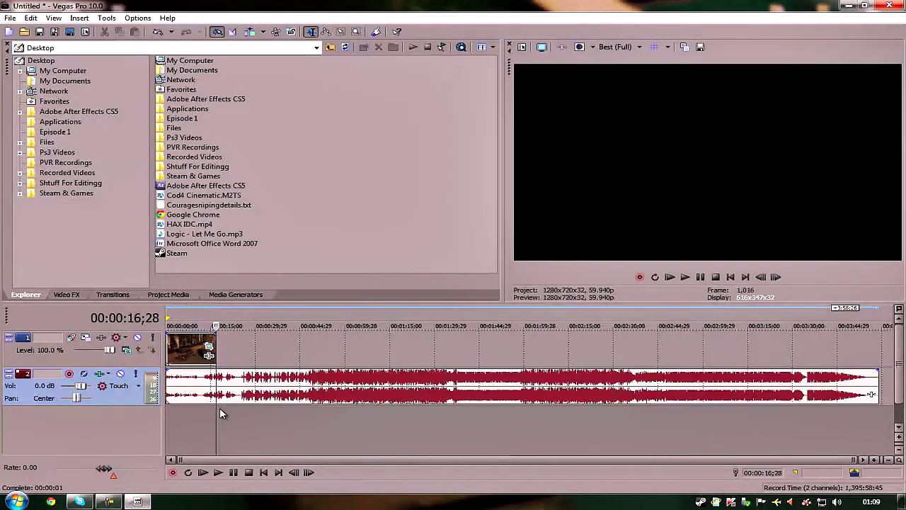
scroll(532, 409, up, 5)
drag(542, 389, 577, 377)
click(498, 410)
click(407, 418)
click(276, 416)
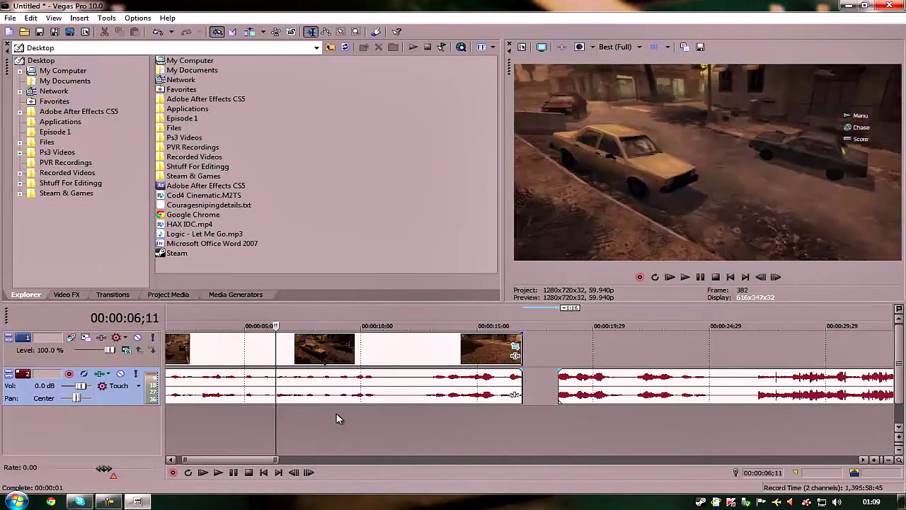
click(488, 414)
click(615, 384)
key(Delete)
- Add a fade-out of about one second to the end of the video clip
click(523, 410)
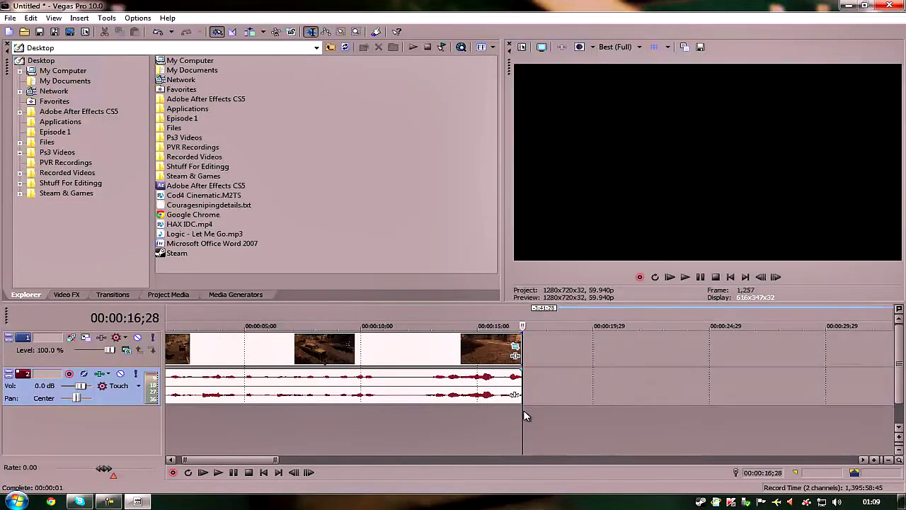
click(503, 401)
click(376, 412)
click(473, 396)
drag(523, 333, 496, 333)
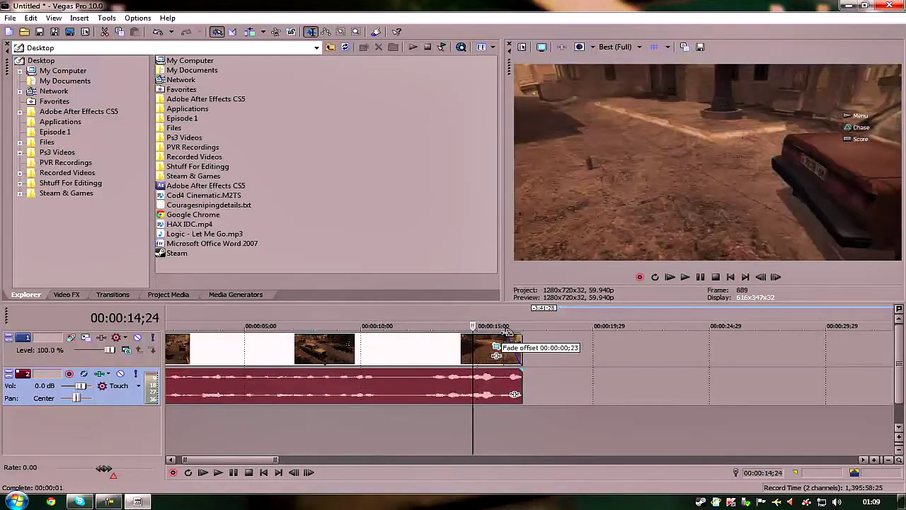
- Add a fade-out of about one second to the end of the music and return the playhead to the start
click(488, 416)
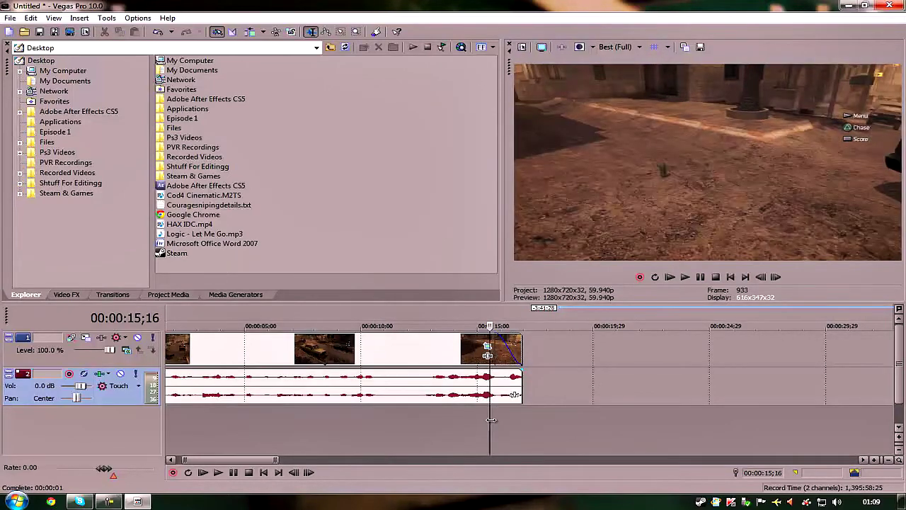
mouse_move(489, 419)
mouse_down()
mouse_move(545, 407)
mouse_move(627, 409)
mouse_move(485, 412)
mouse_up()
drag(521, 368, 488, 368)
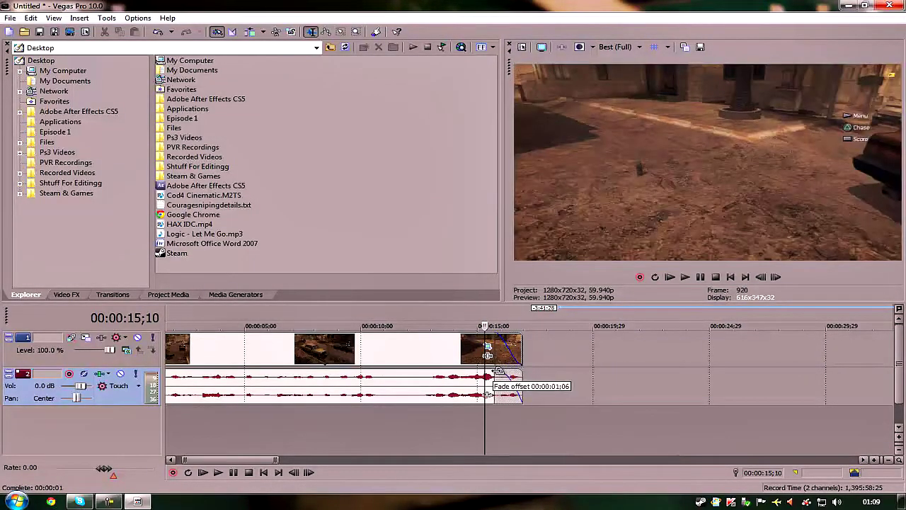
drag(485, 418, 160, 382)
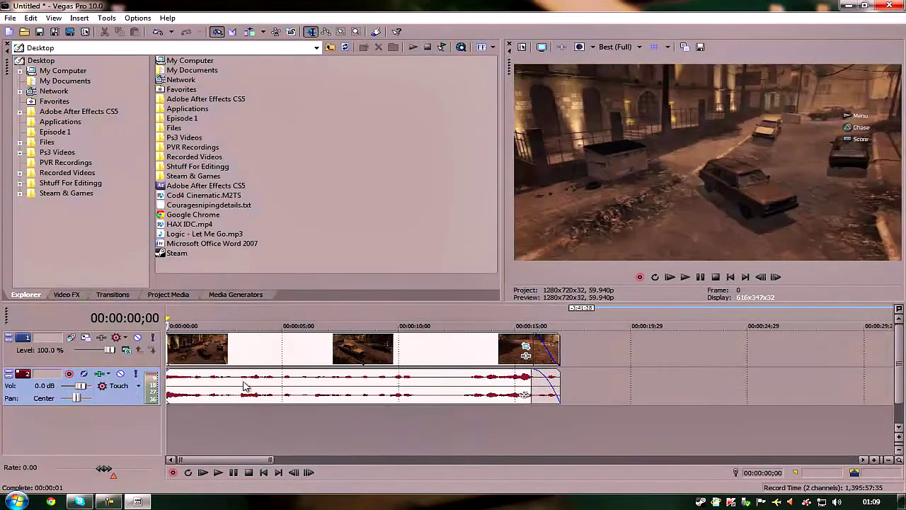
- Split the video and music at 00:00:11;24 and again at 00:00:14;05
scroll(220, 398, down, 3)
click(202, 412)
scroll(222, 409, up, 3)
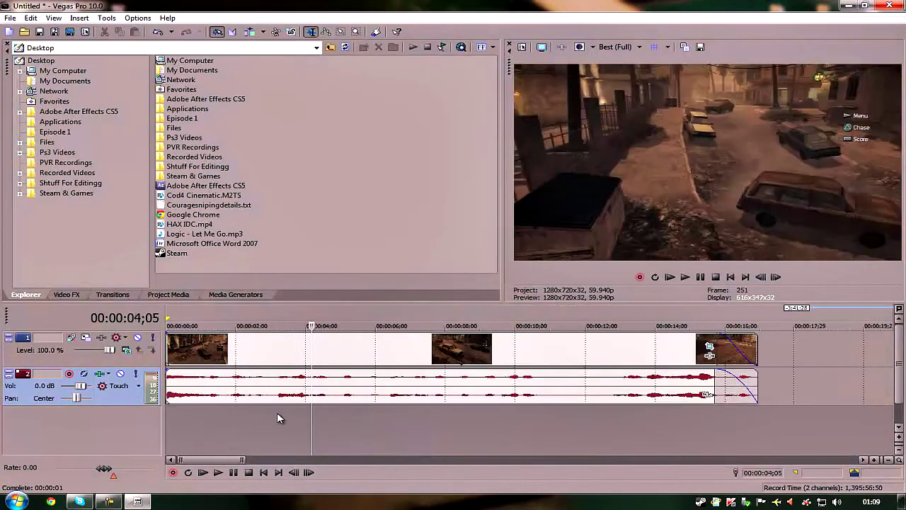
drag(310, 423, 578, 410)
key(s)
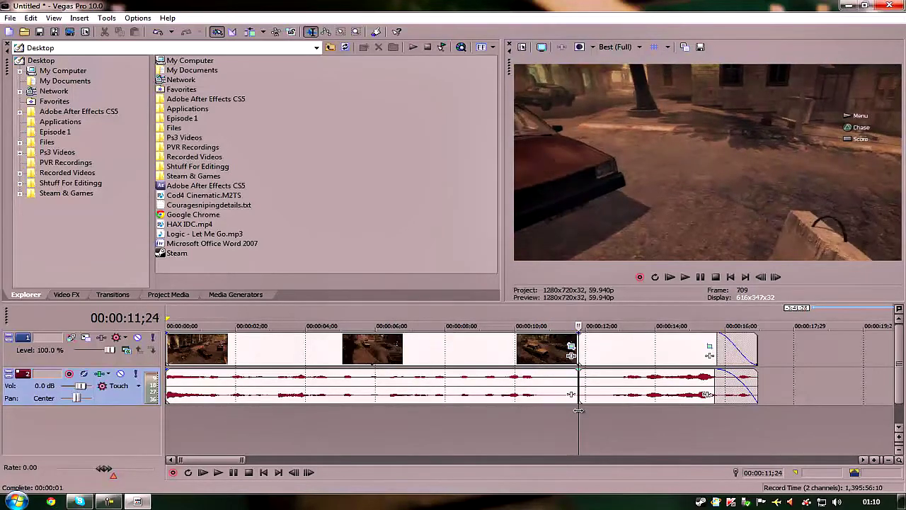
drag(578, 428, 661, 421)
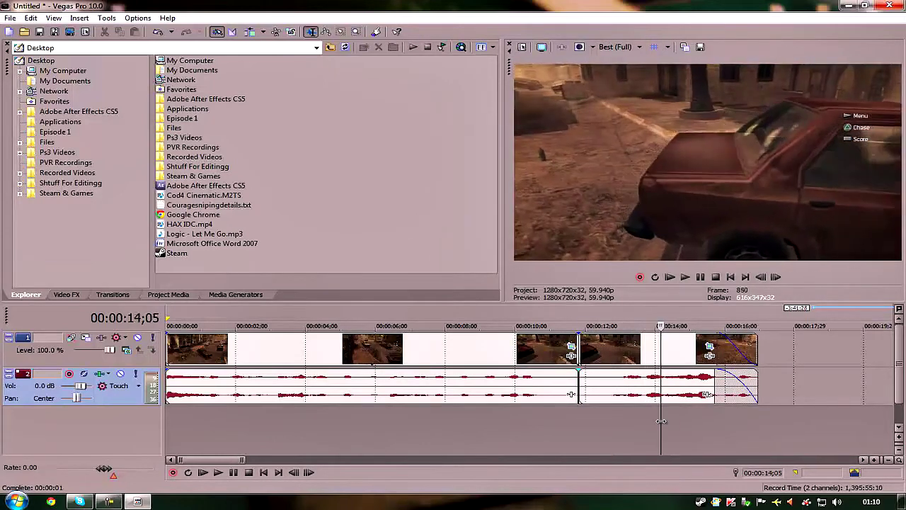
key(s)
- Move the last video and music pieces about three seconds later and time-stretch the middle video piece into slow motion to fill the gap
drag(673, 369, 792, 375)
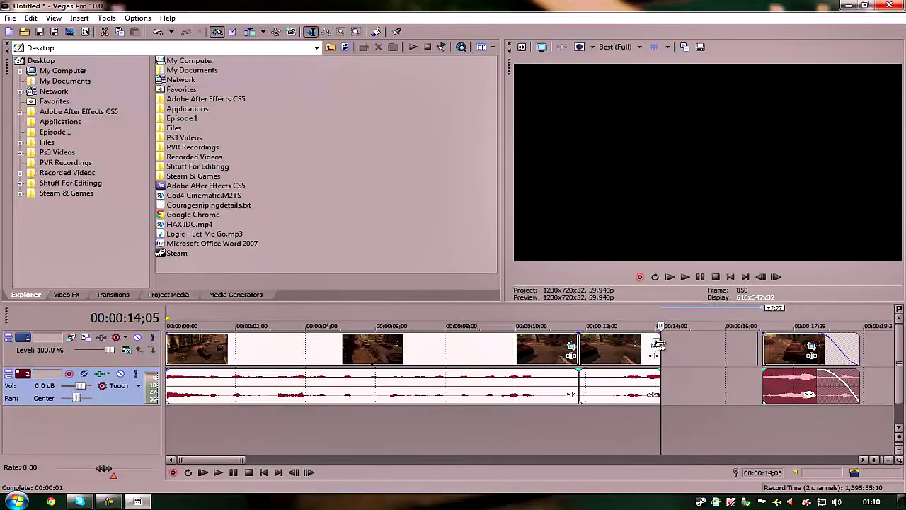
drag(658, 342, 764, 343)
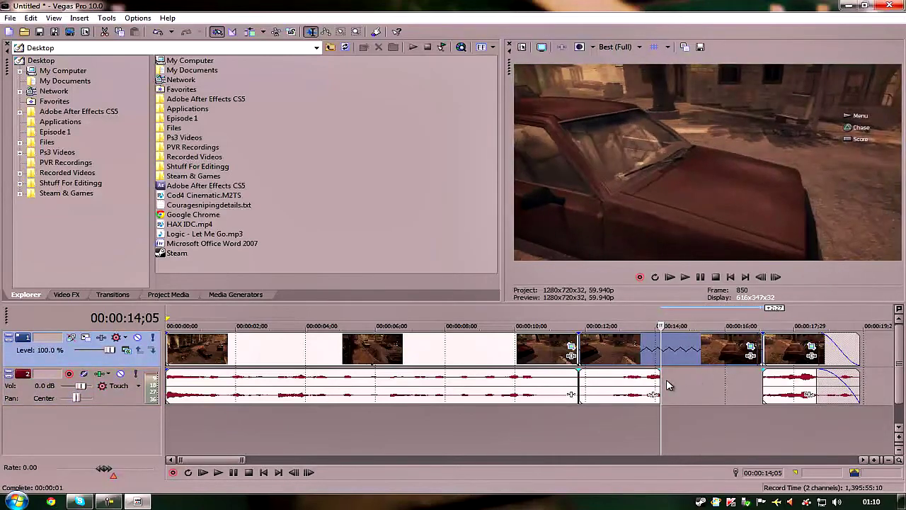
- Extend the middle music piece to the end of the video and delete the leftover last music piece
drag(658, 380, 852, 386)
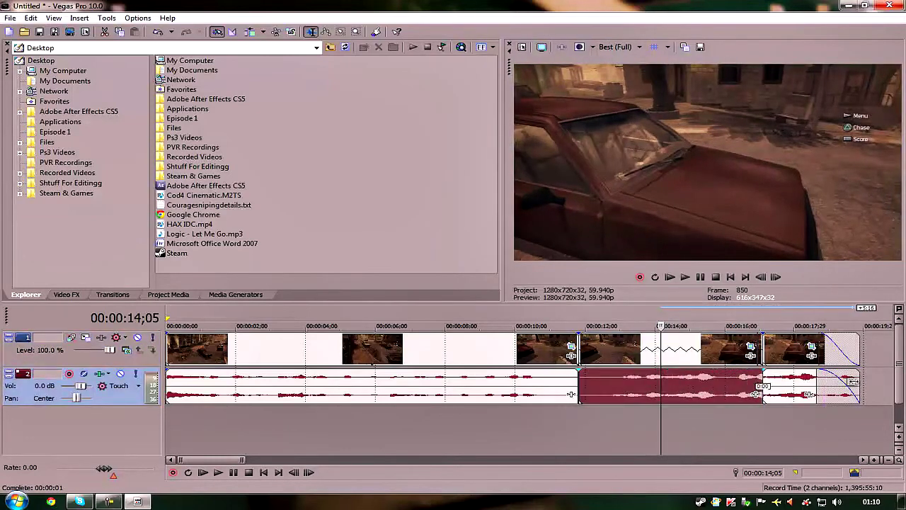
drag(783, 383, 885, 386)
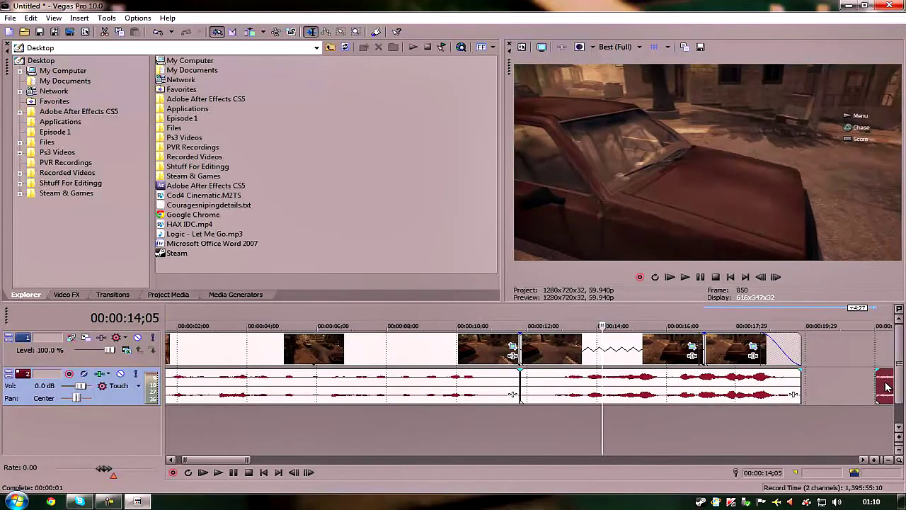
click(885, 386)
key(Delete)
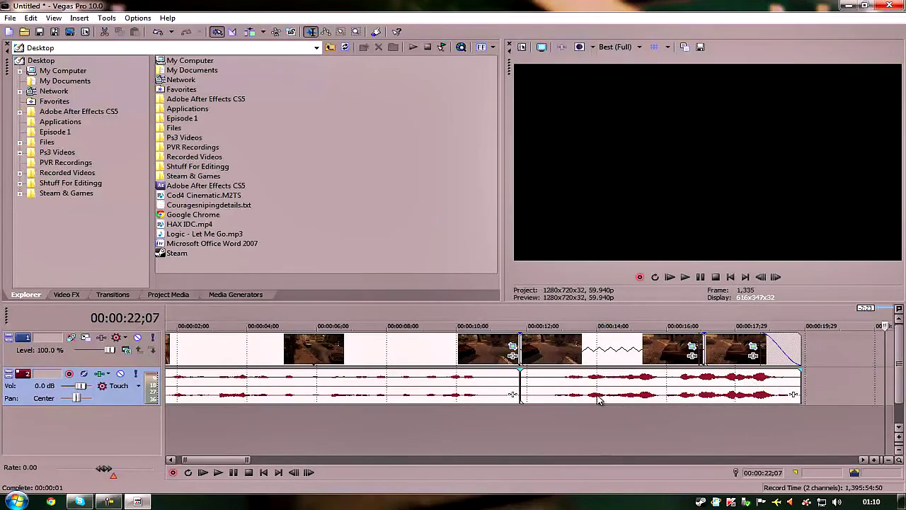
- Add a fade-out of about one second to the end of the extended music piece
drag(799, 368, 761, 371)
click(739, 422)
click(775, 410)
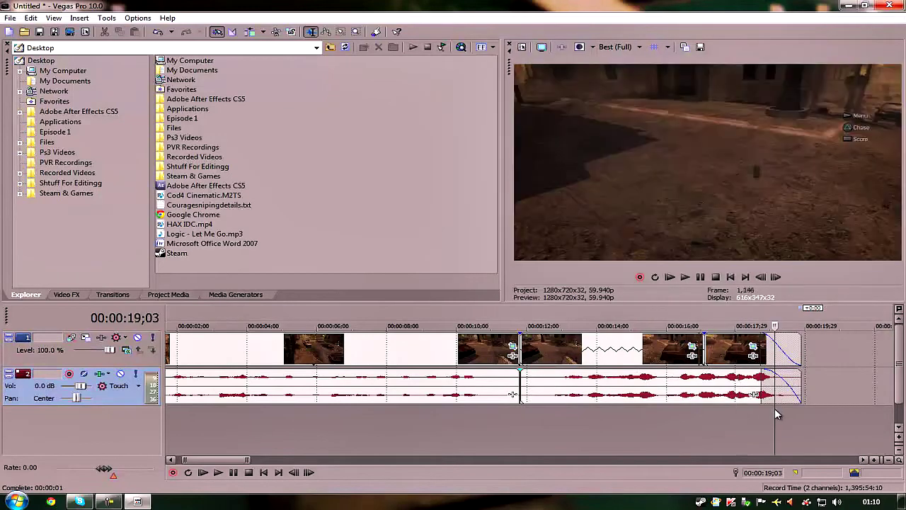
- Play the edit from 00:00:15;03 through the closing fade-outs to check the slowed section and the music
click(636, 428)
click(685, 277)
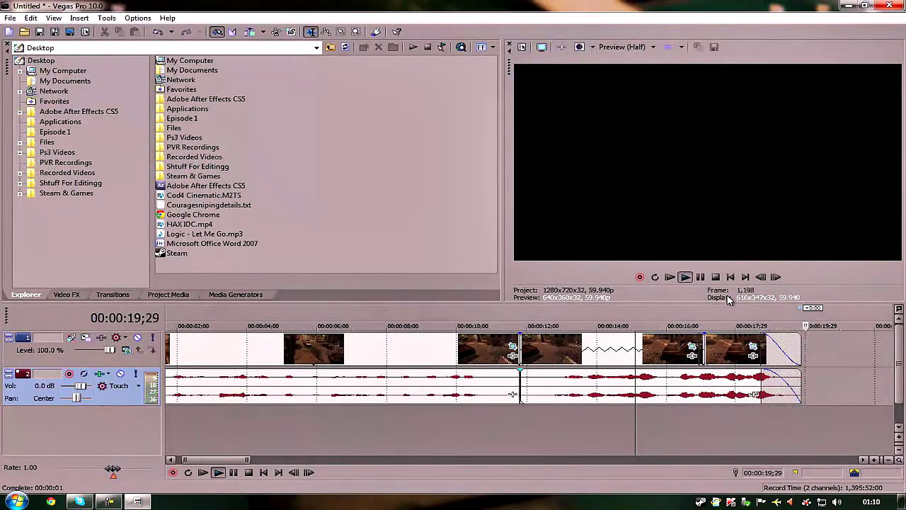
click(715, 277)
scroll(501, 411, down, 5)
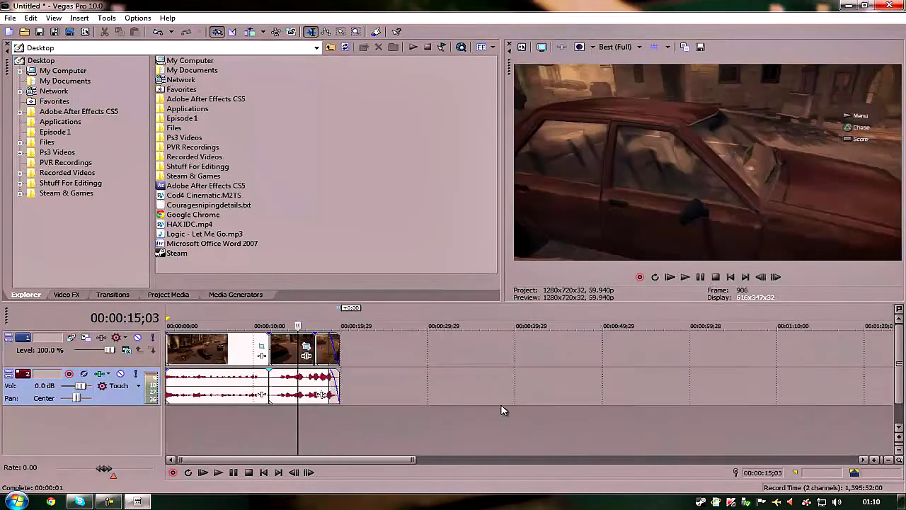
drag(339, 428, 167, 433)
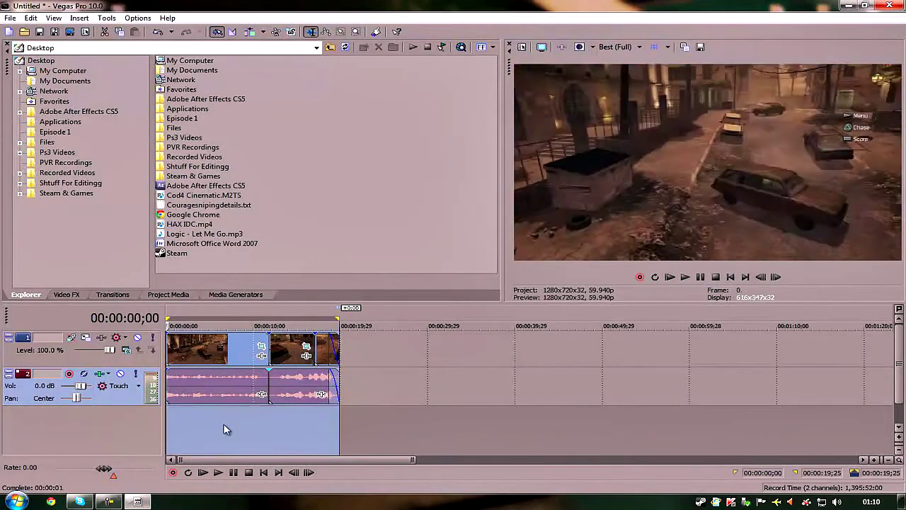
click(235, 427)
click(346, 422)
click(464, 409)
click(554, 410)
click(398, 425)
click(300, 430)
click(227, 428)
click(290, 427)
click(331, 426)
click(462, 417)
click(289, 421)
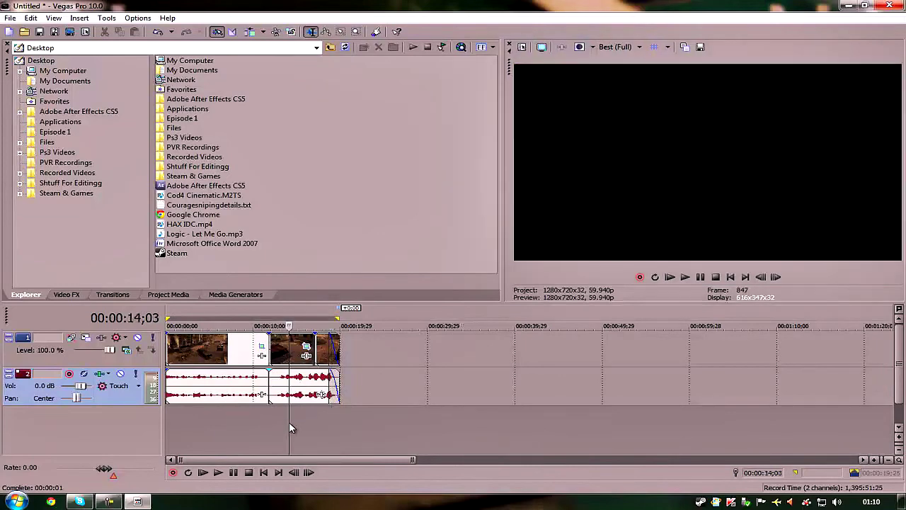
click(224, 421)
click(288, 424)
- Select the time range covering the whole edit, from 00:00:00;00 to the clip's end at 00:00:19;25
drag(326, 423, 224, 428)
click(224, 426)
click(295, 428)
drag(339, 428, 153, 434)
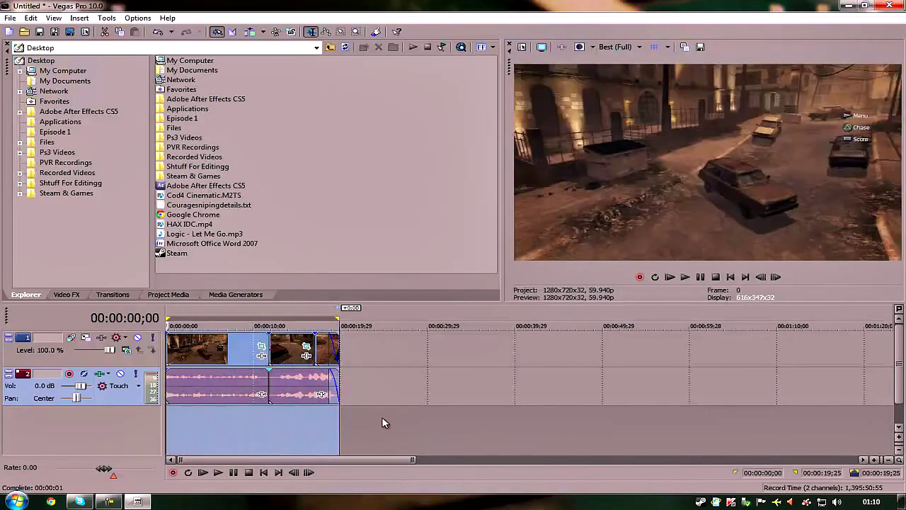